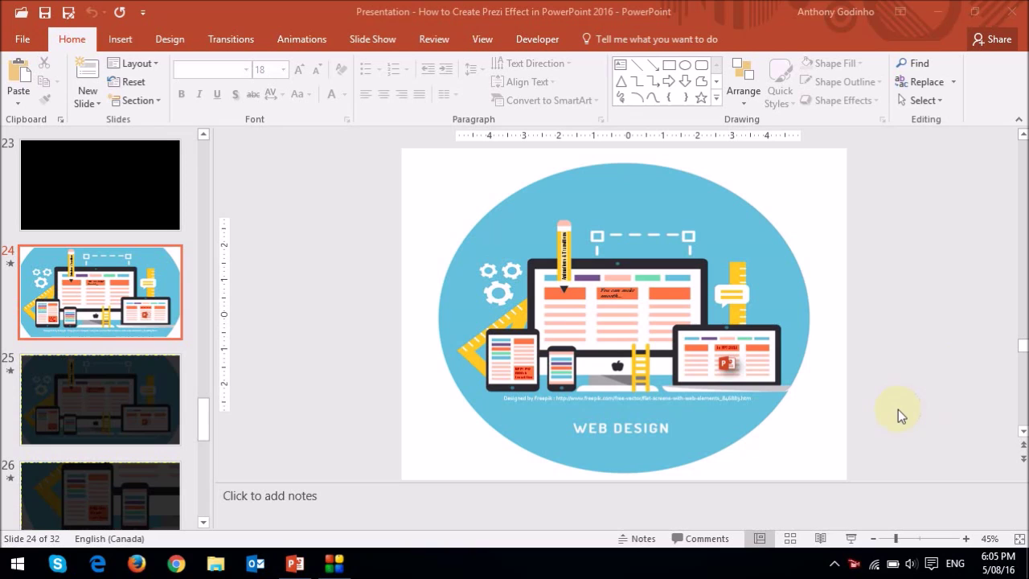
Zoom slide 24 from 45% to about 56% using the status-bar zoom slider
scroll(898, 410, "down", 1, "ctrl")
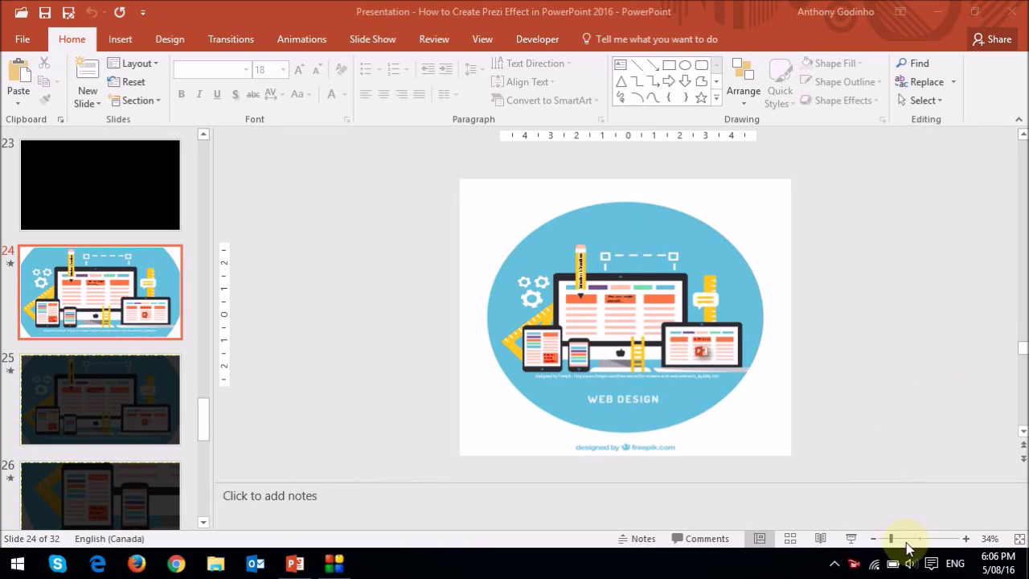
scroll(906, 545, "up", 2, "ctrl")
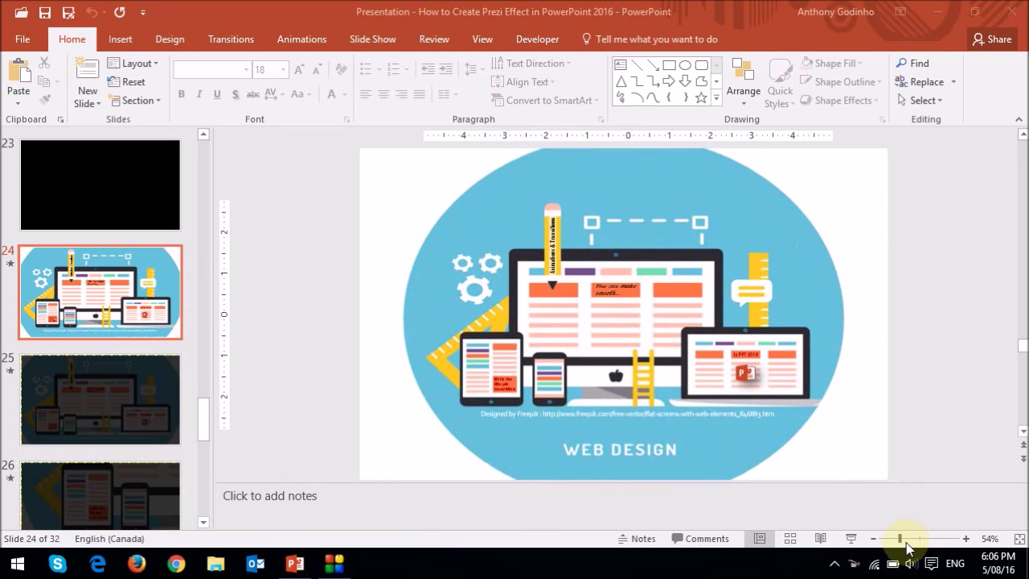
scroll(906, 546, "up", 1, "ctrl")
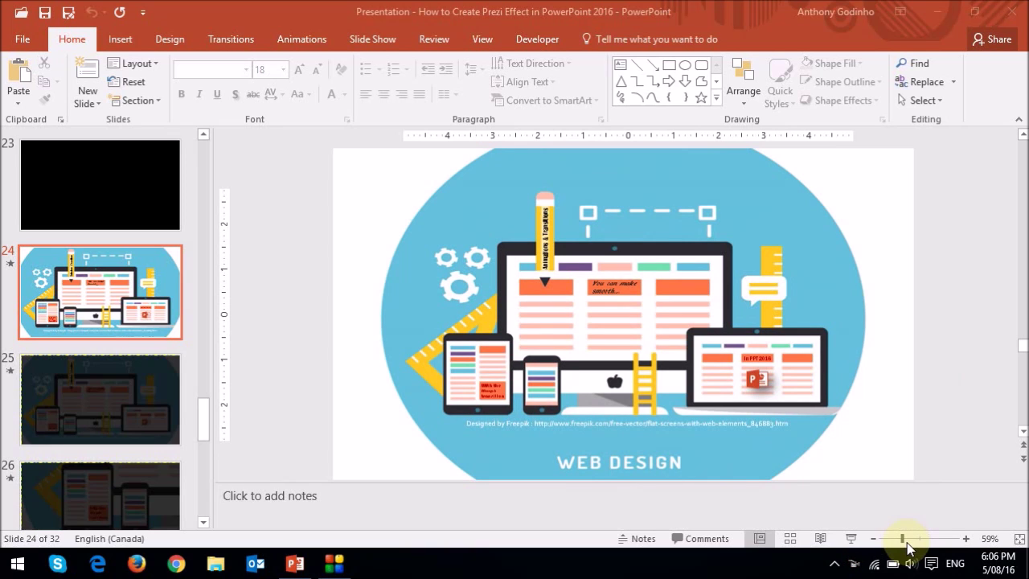
left_click(907, 543)
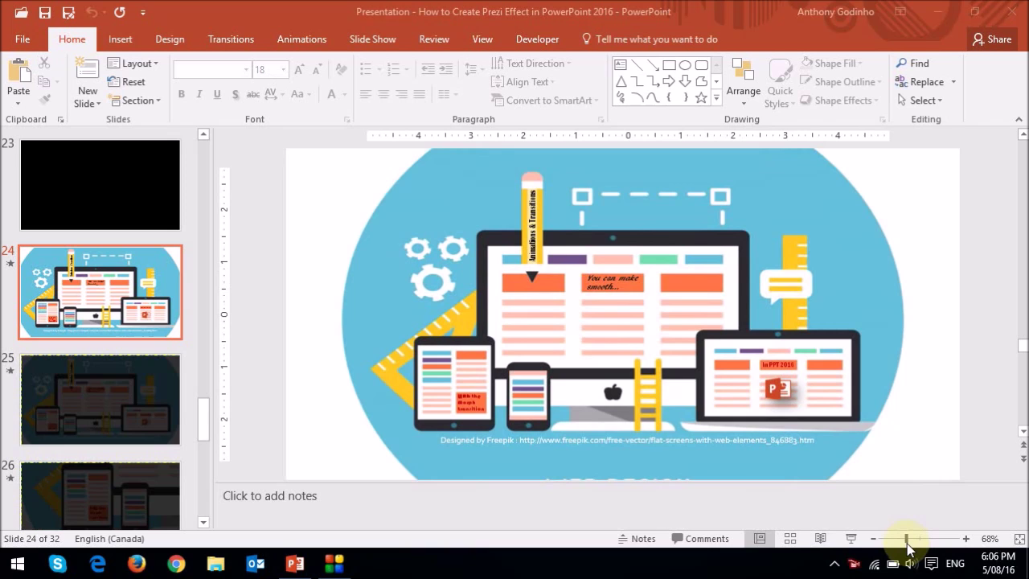
left_click(907, 543)
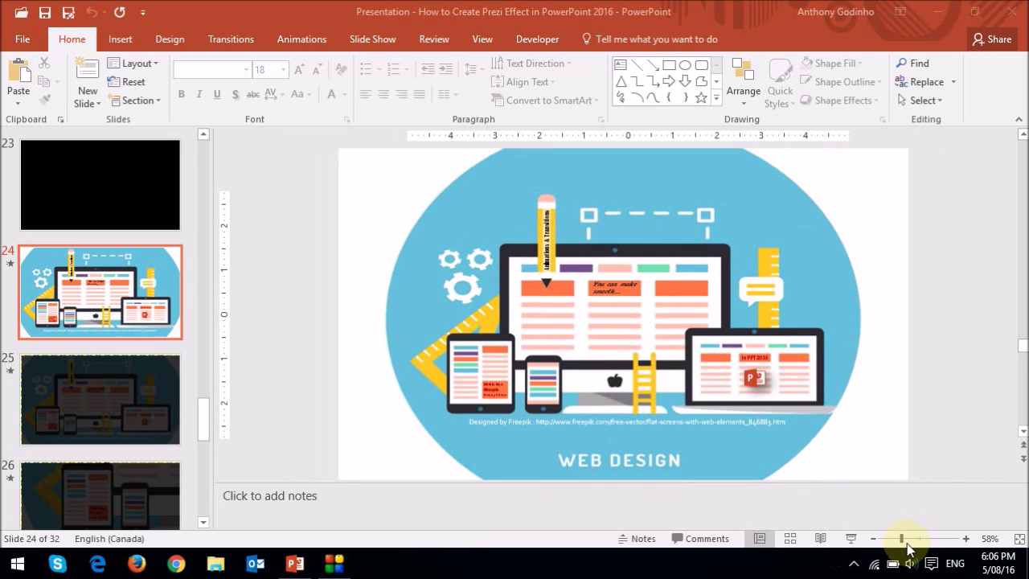
left_click(906, 544)
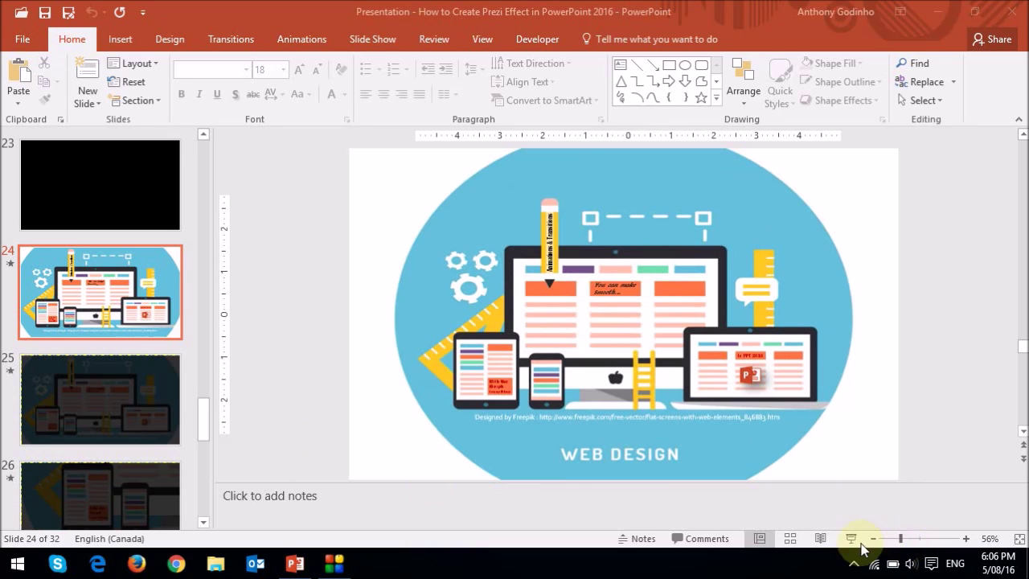
Display slide 25, the dimmed overlay version, and bring up its thumbnail context menu
scroll(163, 381, "down", 3)
scroll(163, 386, "up", 1)
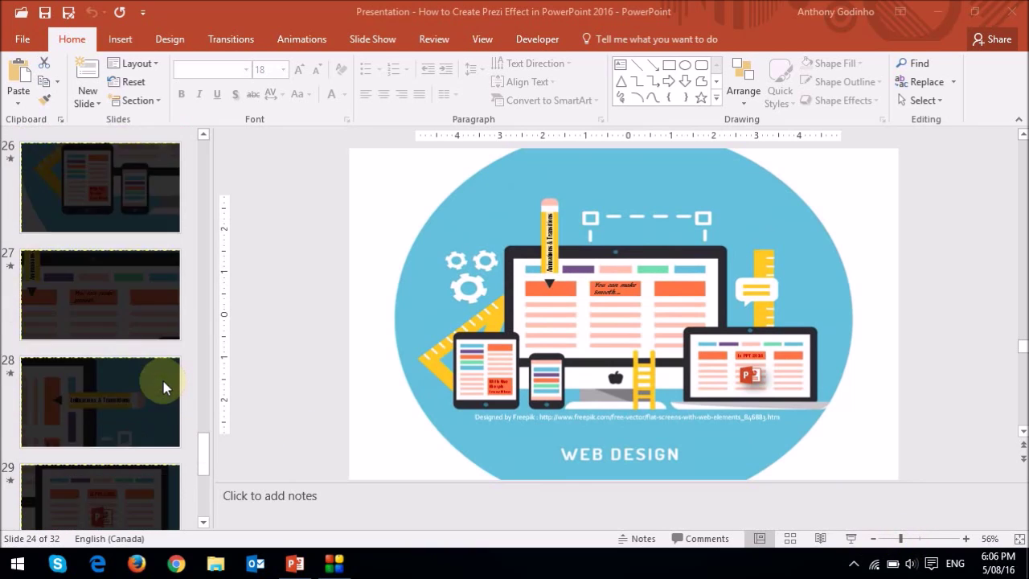
scroll(163, 315, "down", 1)
scroll(152, 316, "up", 2)
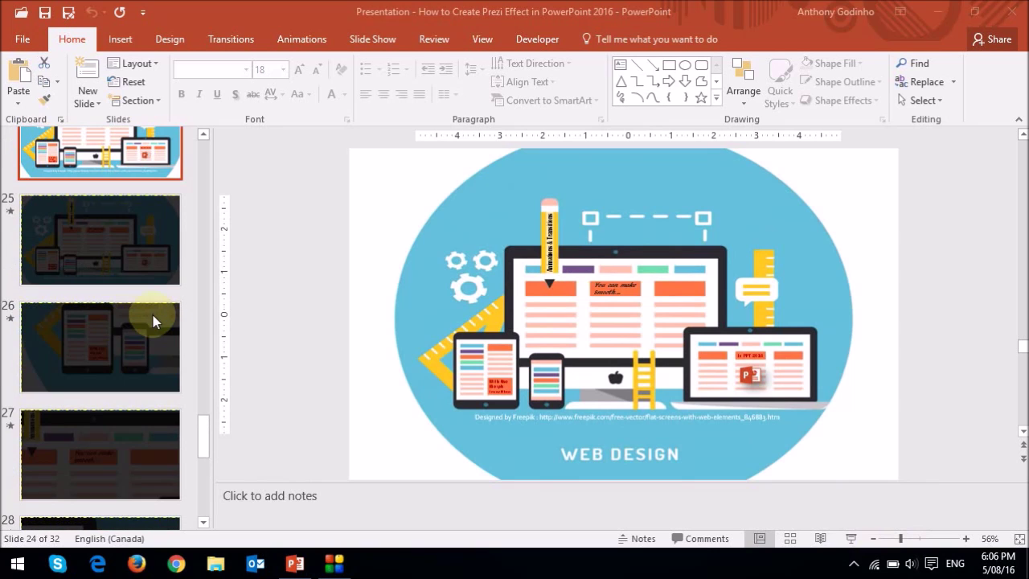
scroll(153, 315, "down", 1)
scroll(152, 315, "down", 1)
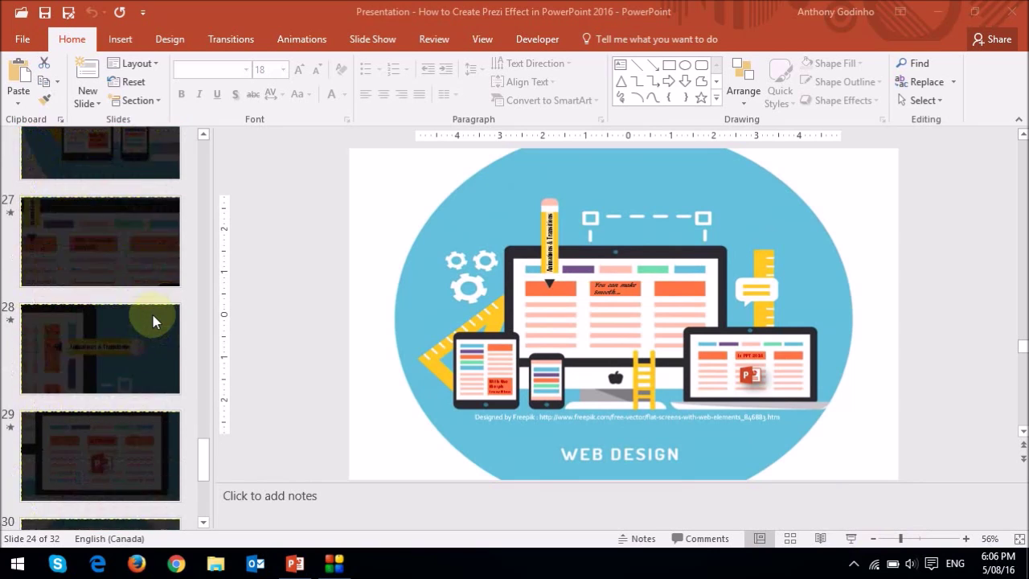
scroll(153, 316, "up", 1)
scroll(152, 315, "down", 1)
scroll(153, 315, "up", 1)
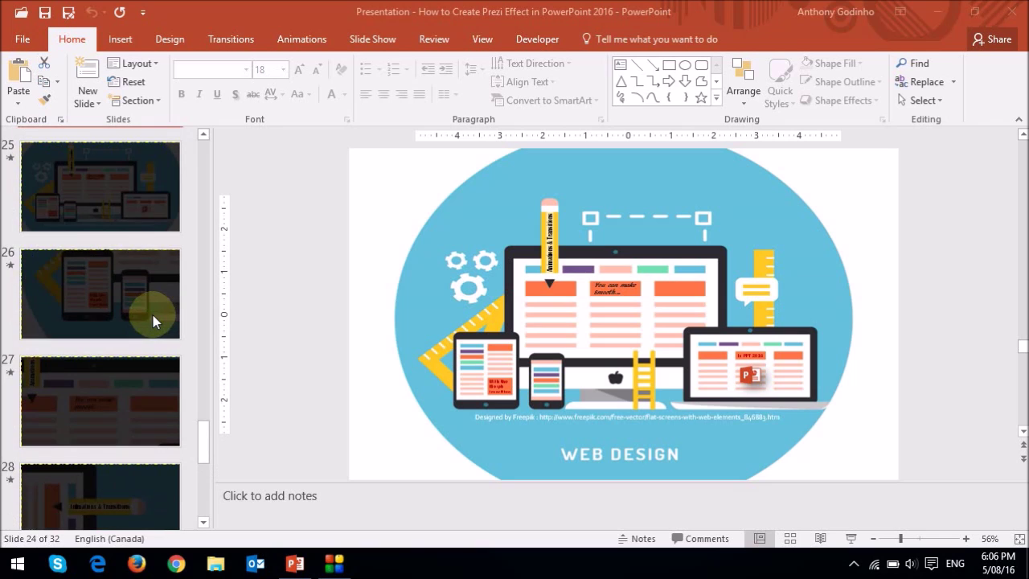
scroll(152, 315, "up", 1)
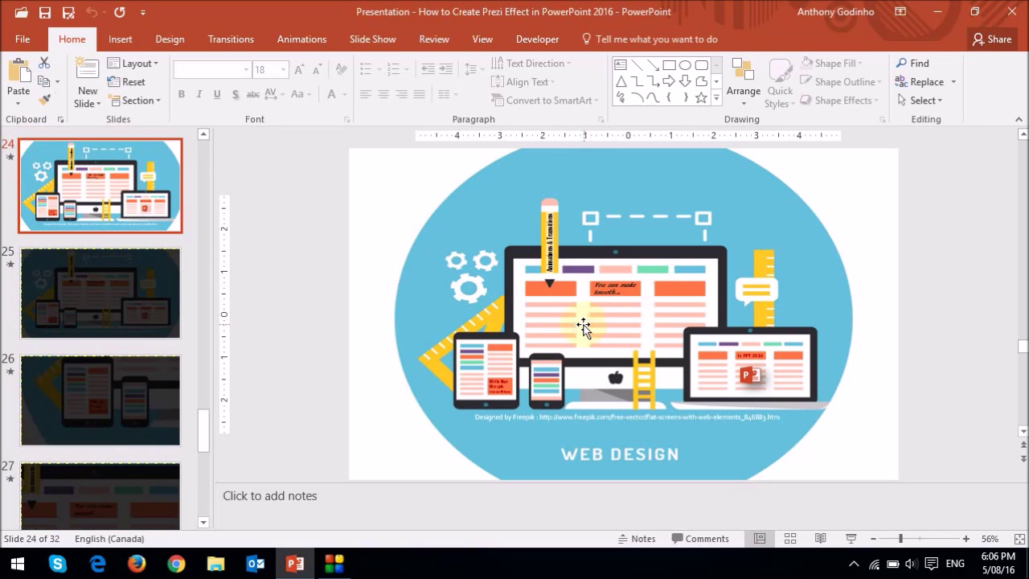
scroll(129, 291, "down", 1)
left_click(127, 250)
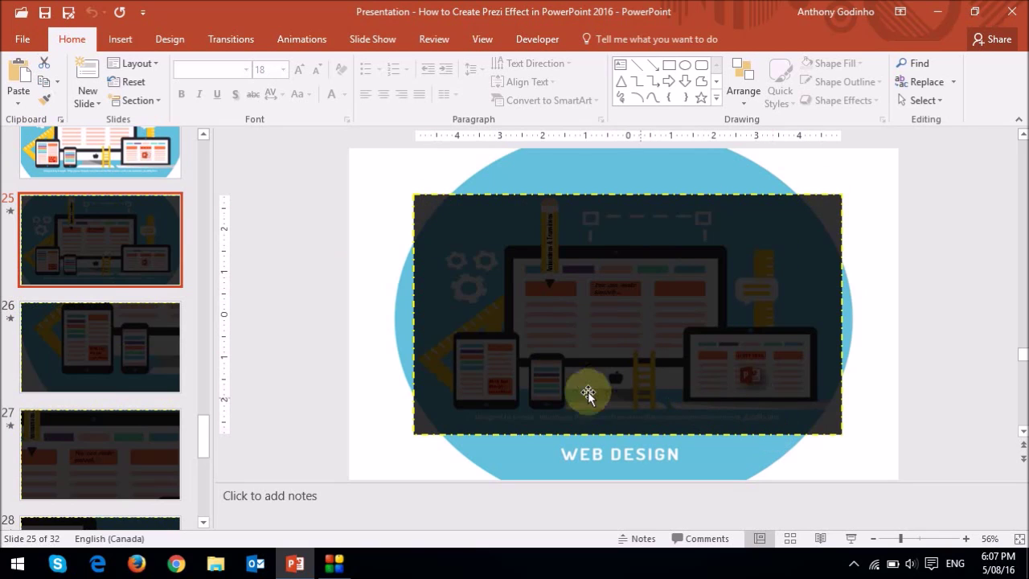
right_click(117, 259)
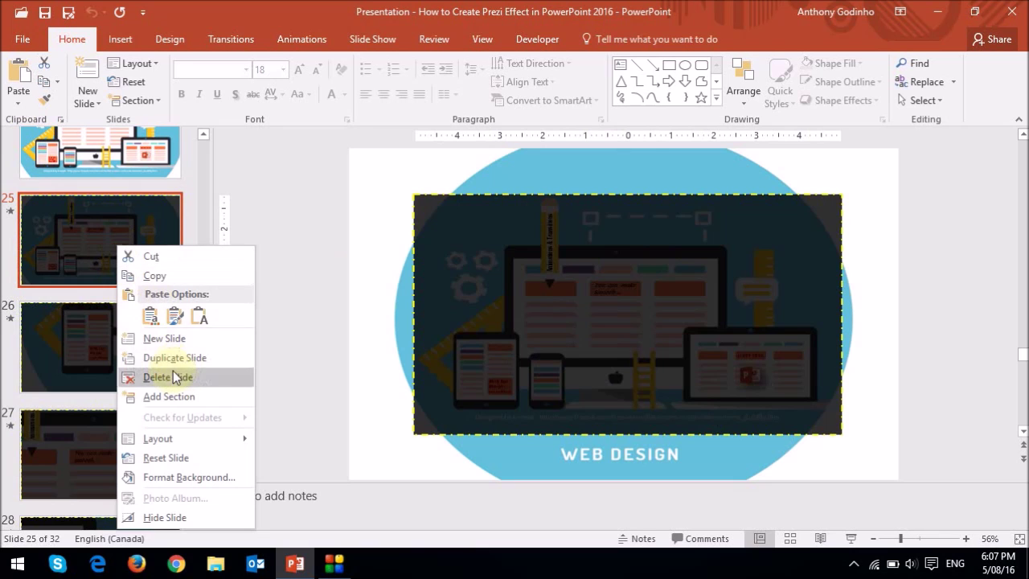
Duplicate slide 25 and move the copy's dark overlay toward the slide's lower right
left_click(173, 357)
left_click(650, 269)
left_click_drag(650, 268, 1022, 322)
key("ctrl+z")
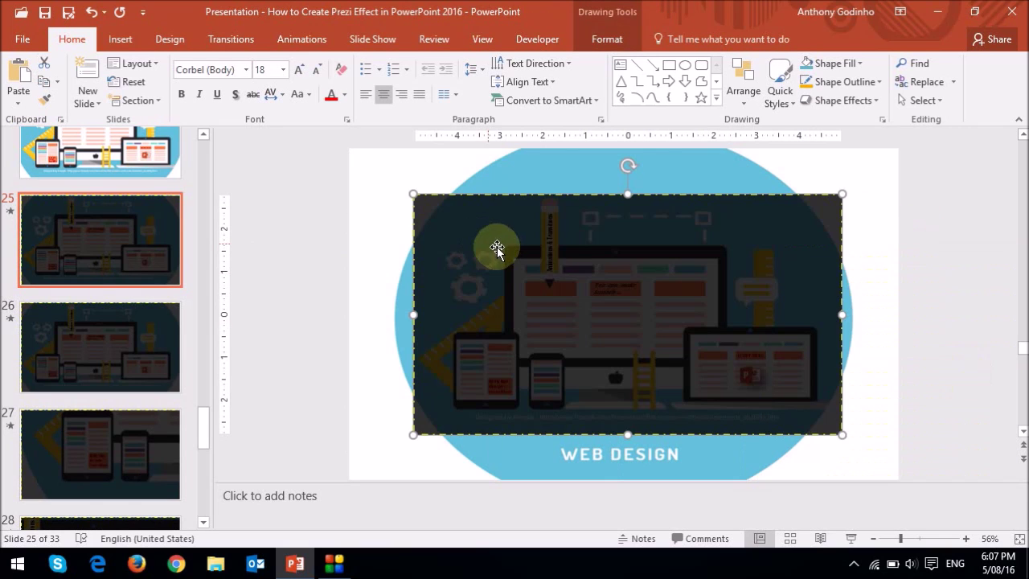
left_click_drag(653, 262, 818, 475)
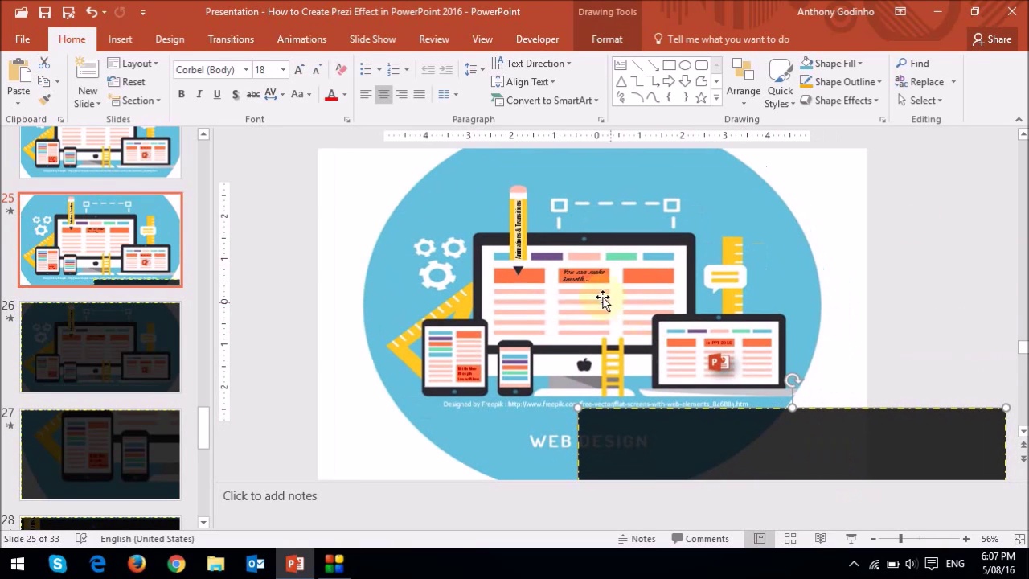
Zoom out, move the web design picture down-left and the grey rectangle up, then reselect slide 25
left_click(892, 538)
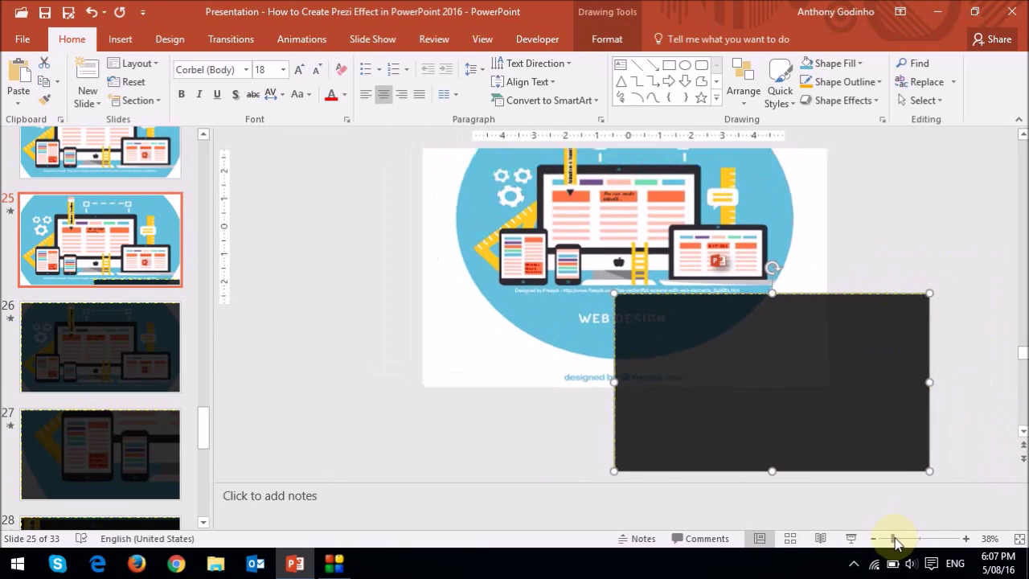
left_click_drag(569, 200, 309, 320)
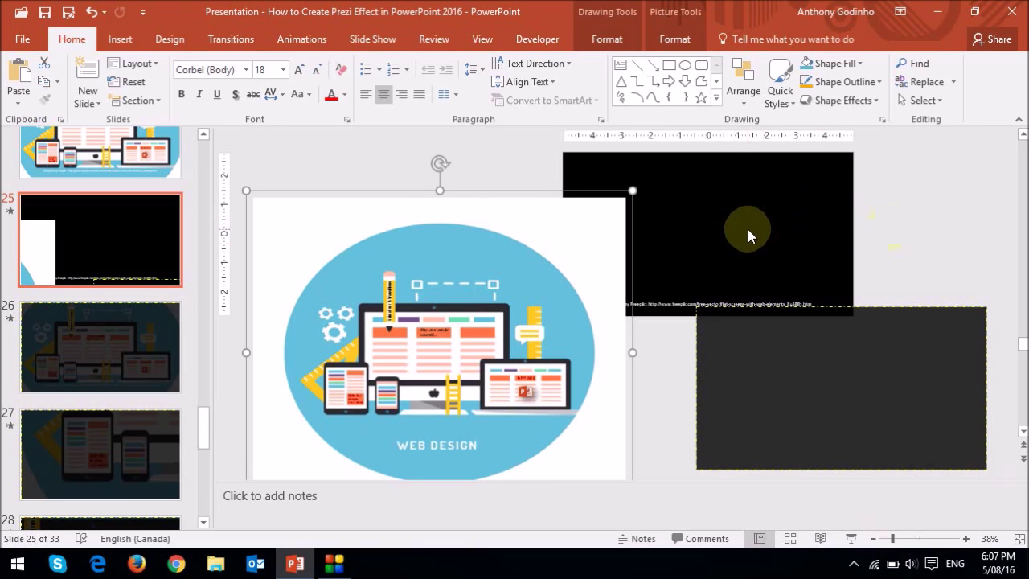
mouse_move(841, 381)
left_mouse_down()
mouse_move(760, 271)
mouse_move(693, 232)
left_mouse_up()
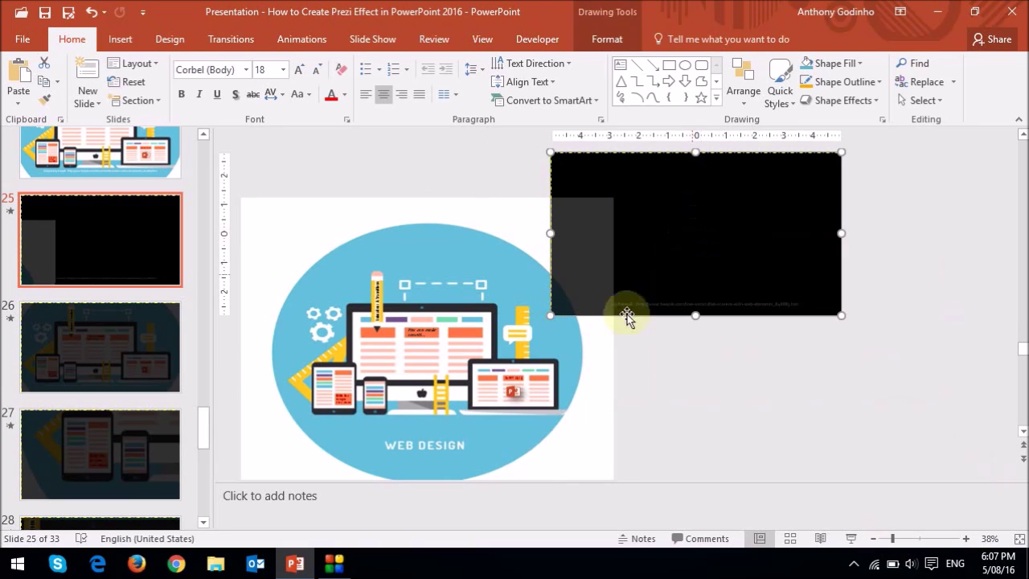
left_click(126, 247)
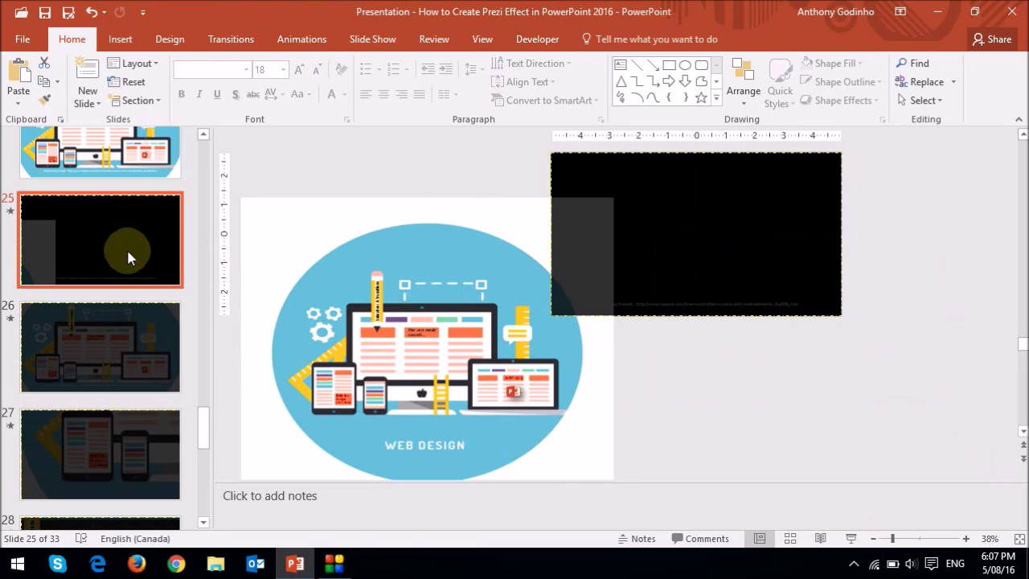
Delete the black duplicate slide 25, leaving 32 slides
key("Delete")
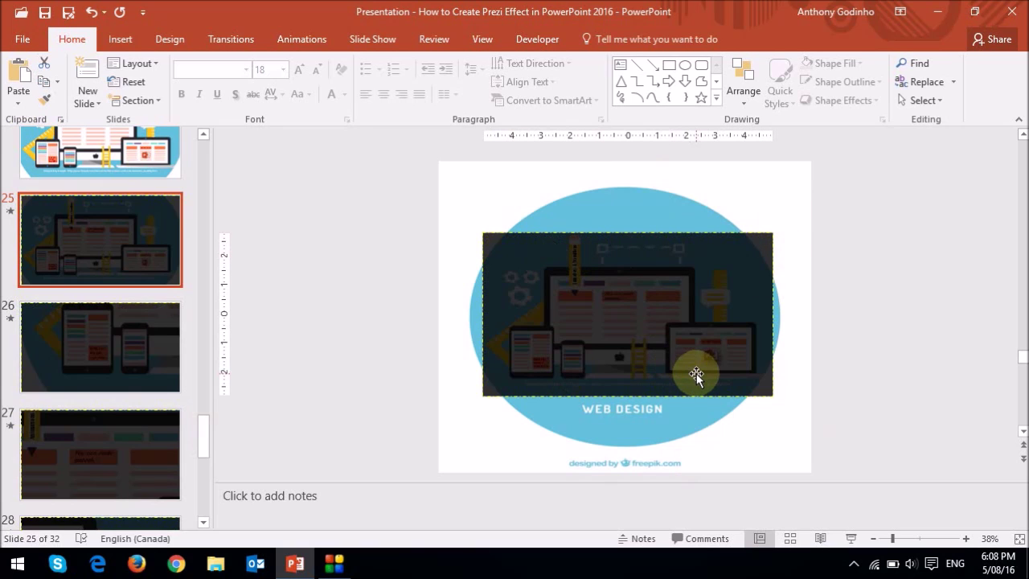
left_click(851, 539)
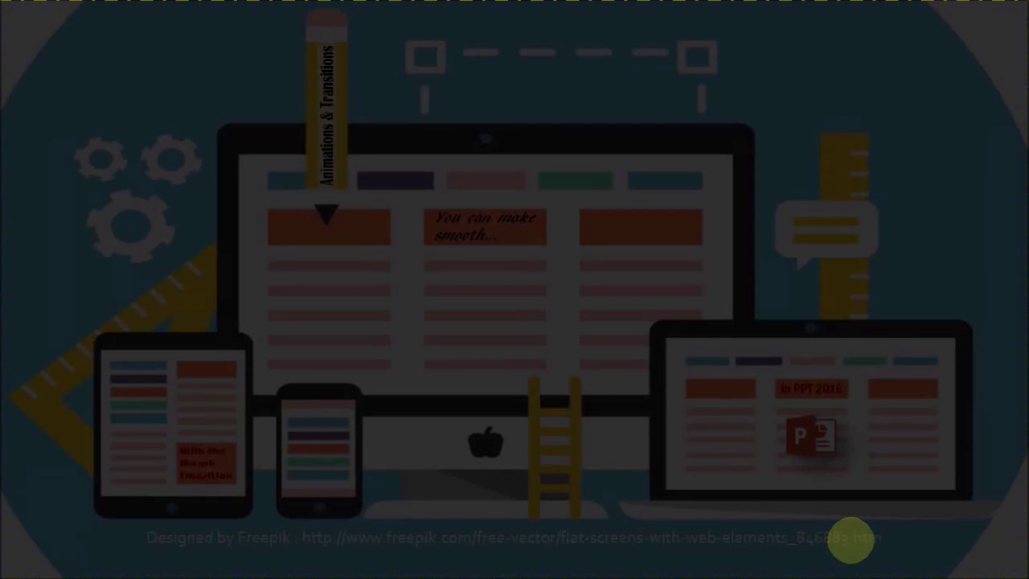
key("Escape")
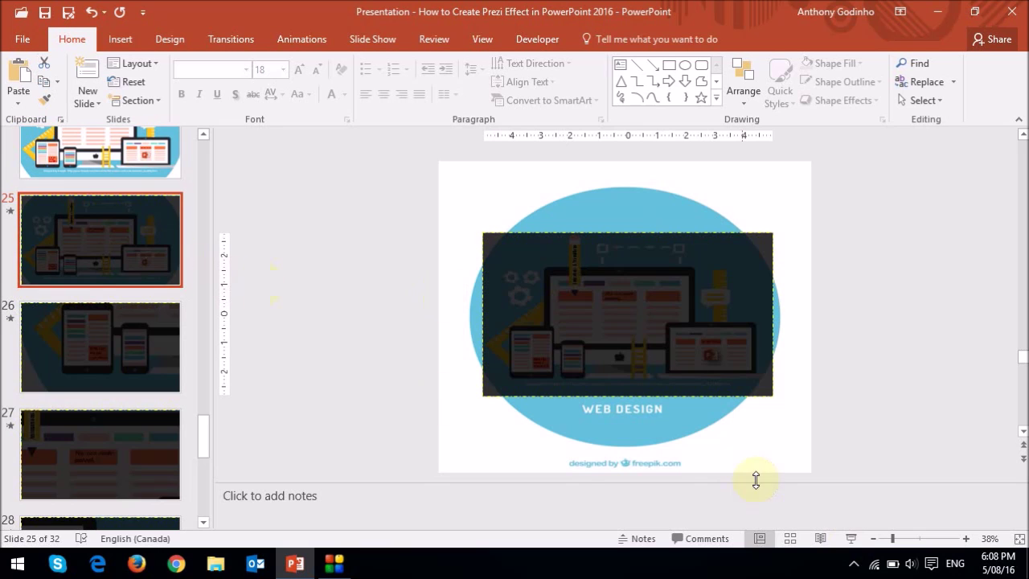
Run the slide show from slide 25 through the zoom slides, then end it with Esc
left_click(852, 539)
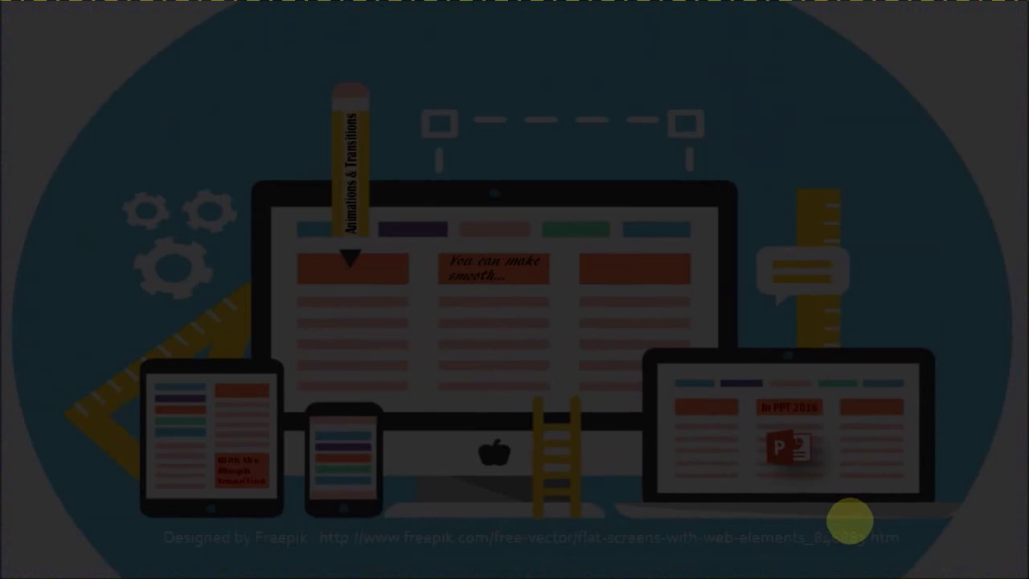
key("Escape")
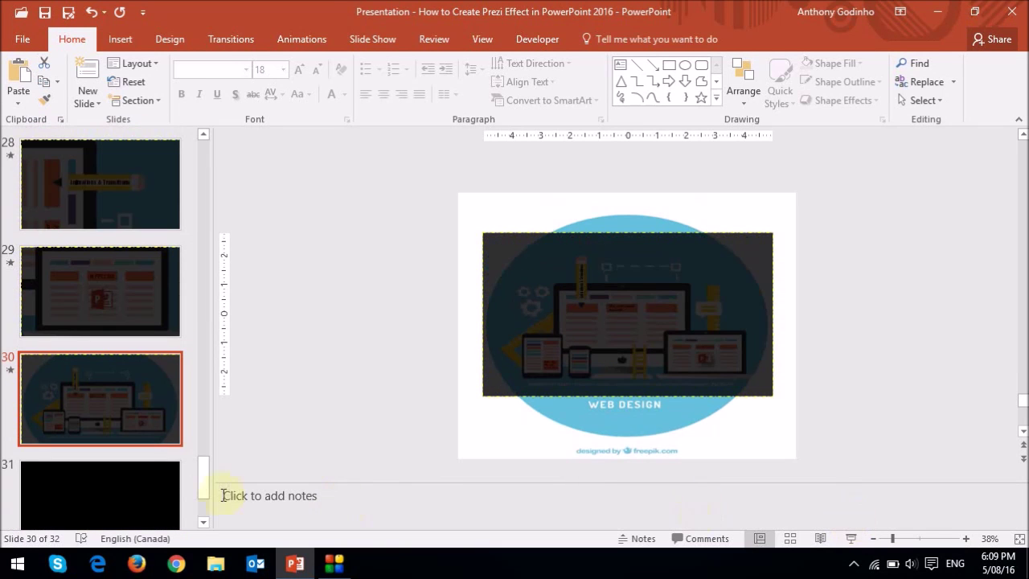